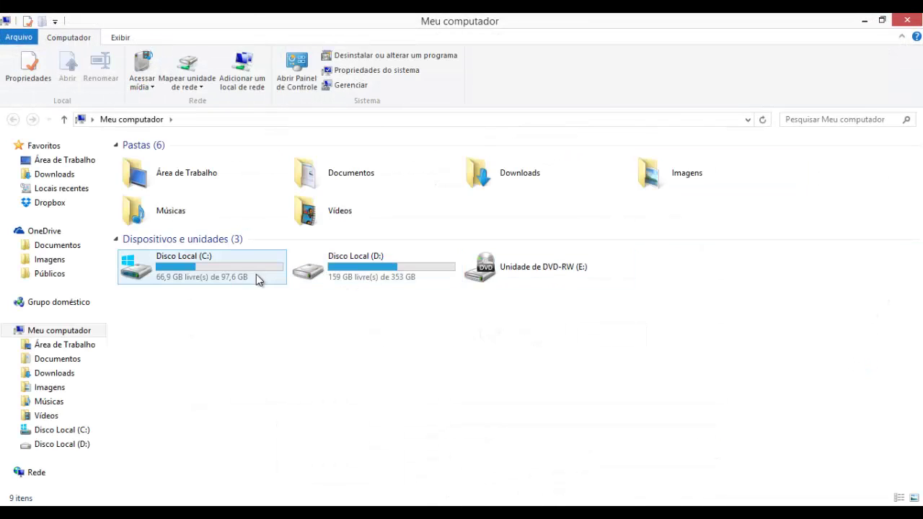
- Create a folder named Server inside the Desenvolvimento folder on Disco Local (C:)
{"action": "mouse_move", "coordinate": [240, 274]}
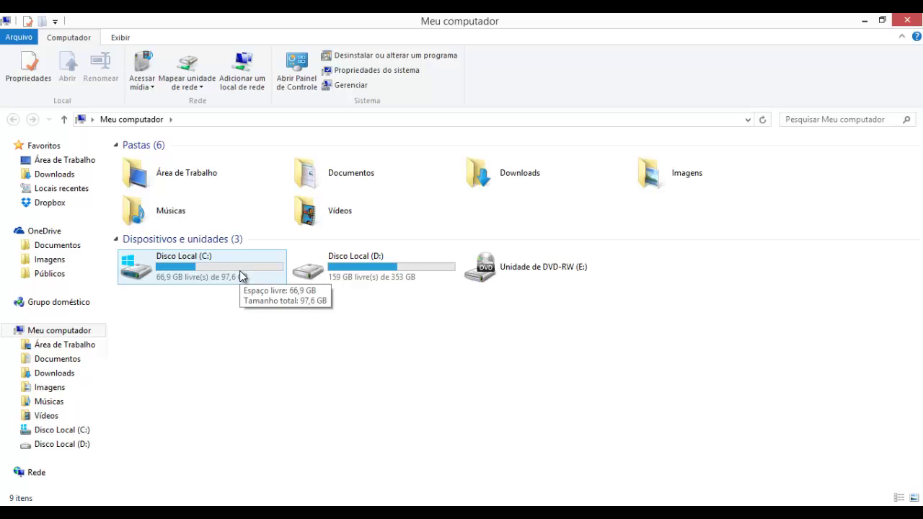
{"action": "double_click", "coordinate": [240, 271]}
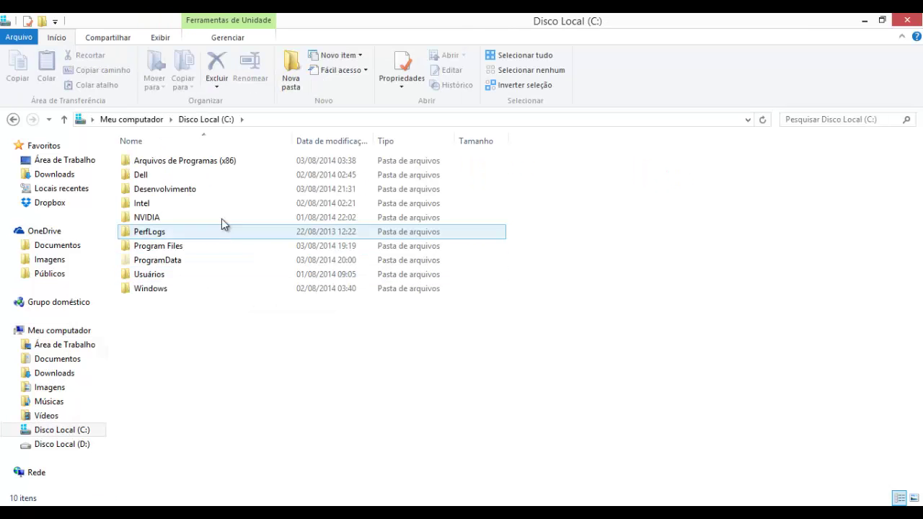
{"action": "double_click", "coordinate": [216, 191]}
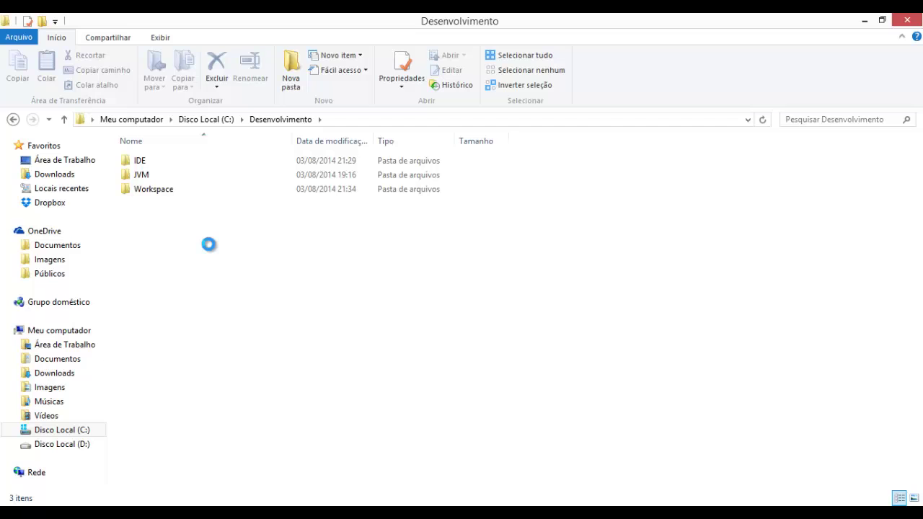
{"action": "right_click", "coordinate": [209, 245]}
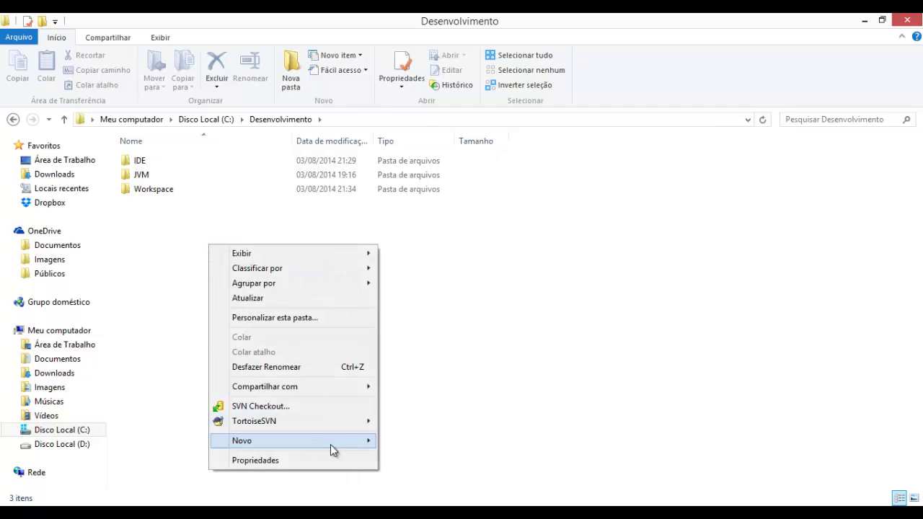
{"action": "mouse_move", "coordinate": [333, 443]}
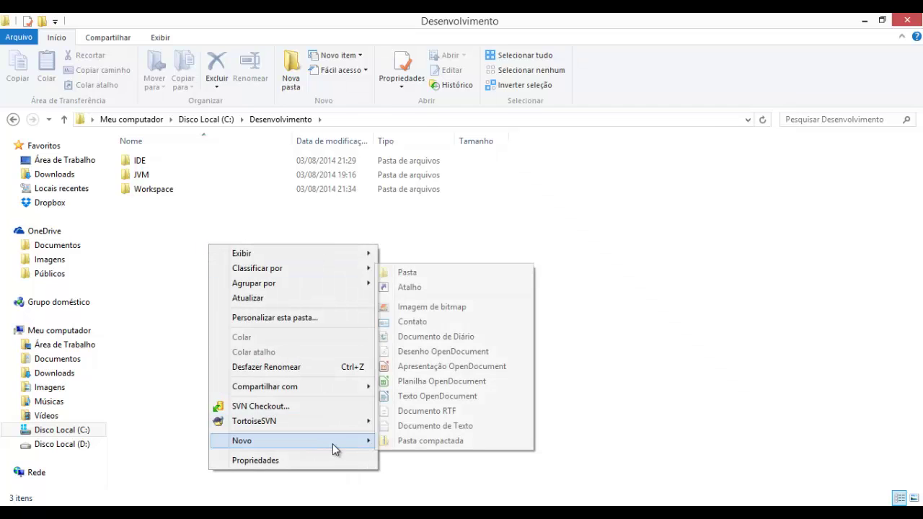
{"action": "left_click", "coordinate": [462, 276]}
{"action": "type", "text": "Server"}
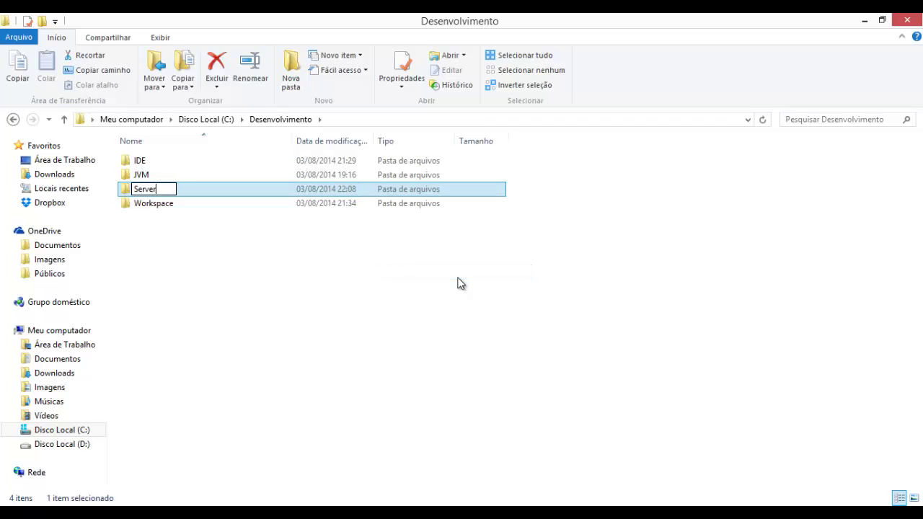
{"action": "key", "text": "Return"}
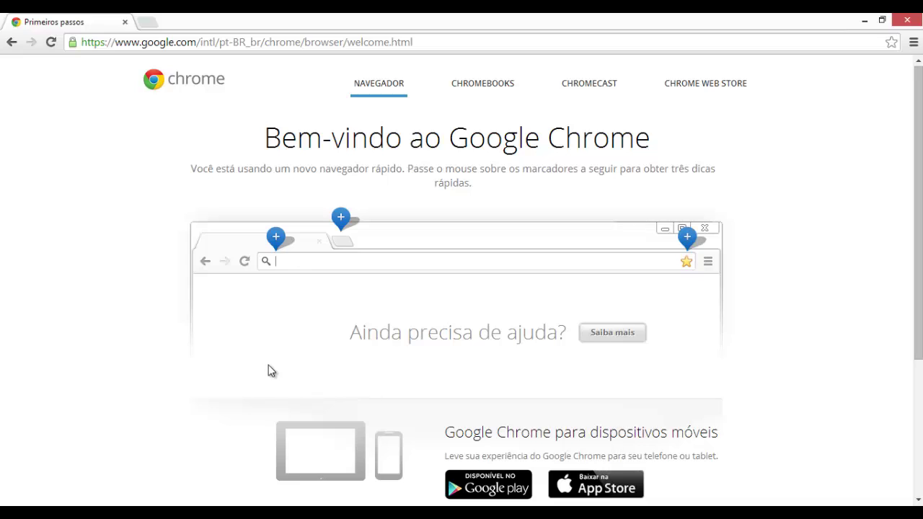
- Switch to Chrome, load tomcat.apache.org and go to the site's Tomcat 8.0 download page
{"action": "left_click", "coordinate": [232, 41]}
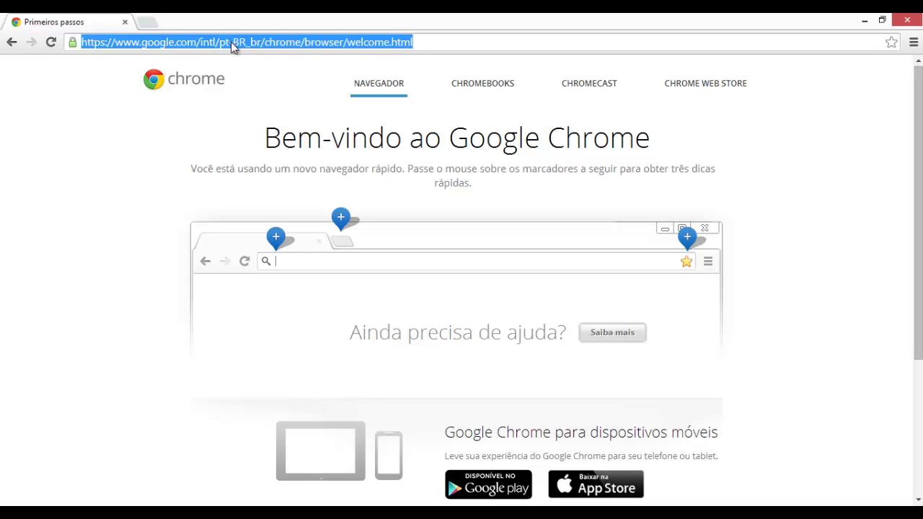
{"action": "type", "text": "tomcat"}
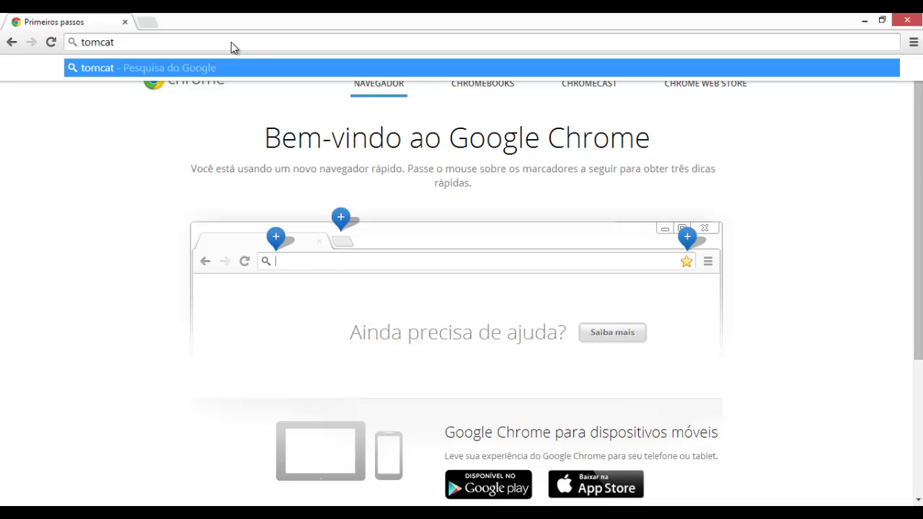
{"action": "type", "text": ".apac"}
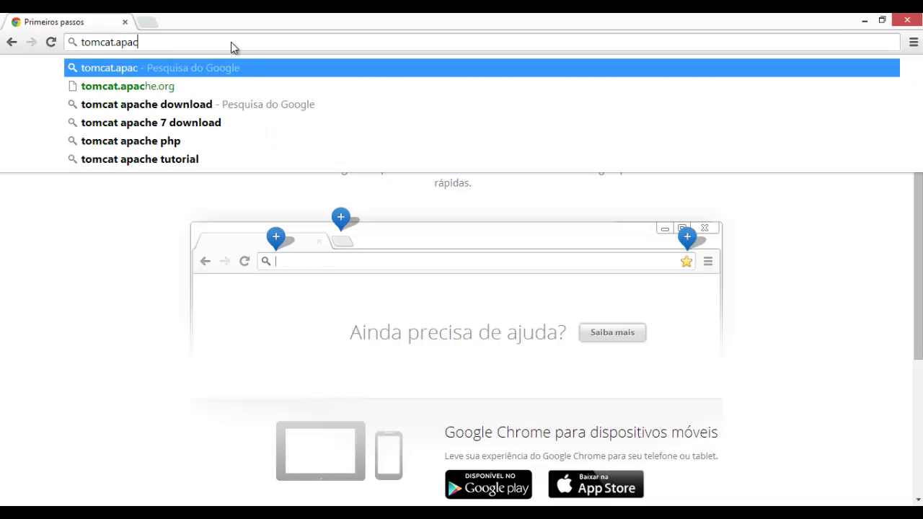
{"action": "type", "text": "he.org"}
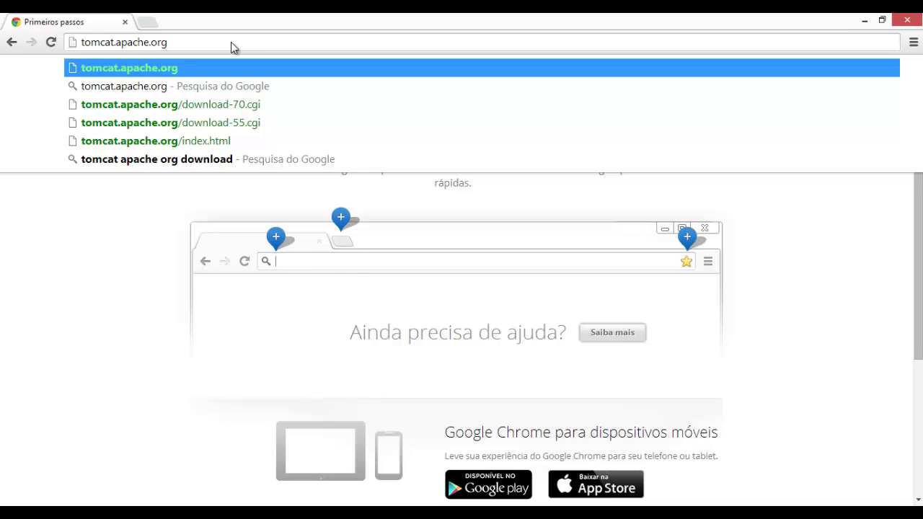
{"action": "key", "text": "Return"}
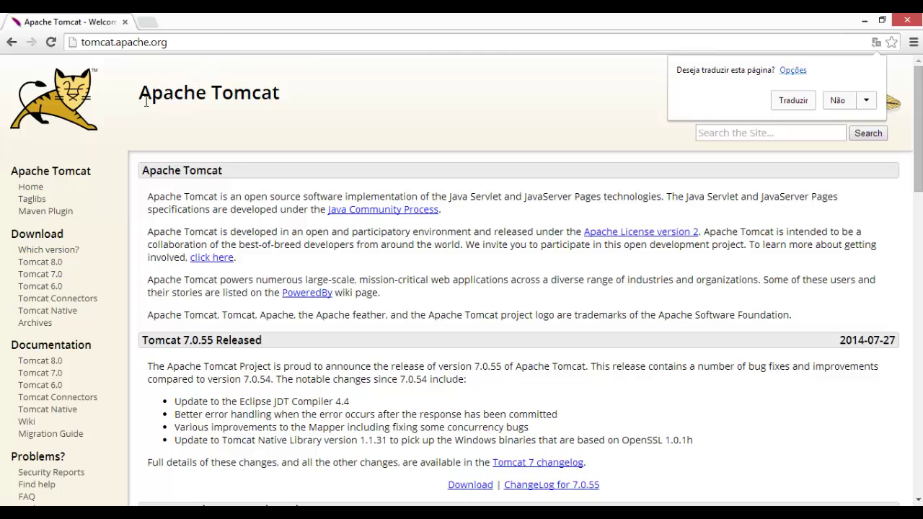
{"action": "left_click", "coordinate": [56, 264]}
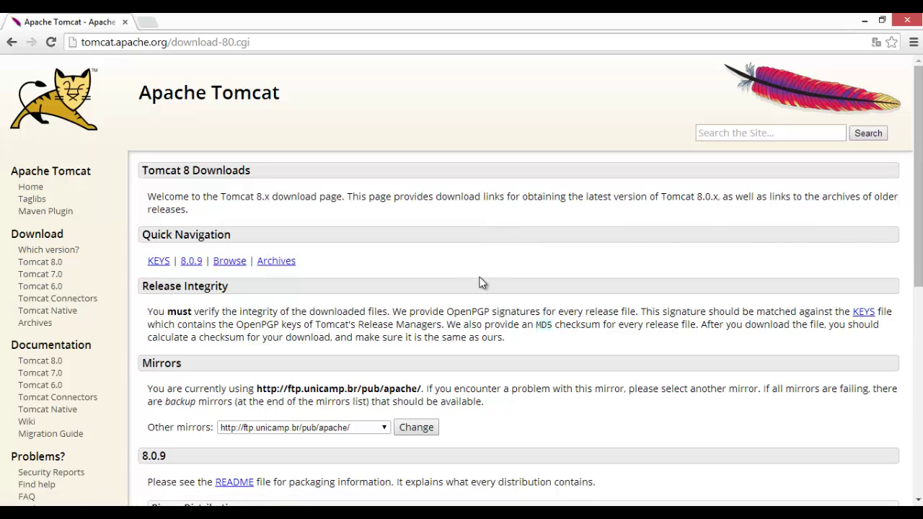
- Download the 64-bit Windows zip of Tomcat 8.0.9 core and save it in C:\Desenvolvimento\Server
{"action": "scroll", "coordinate": [482, 282], "scroll_direction": "down", "scroll_amount": 2}
{"action": "scroll", "coordinate": [482, 282], "scroll_direction": "down", "scroll_amount": 3}
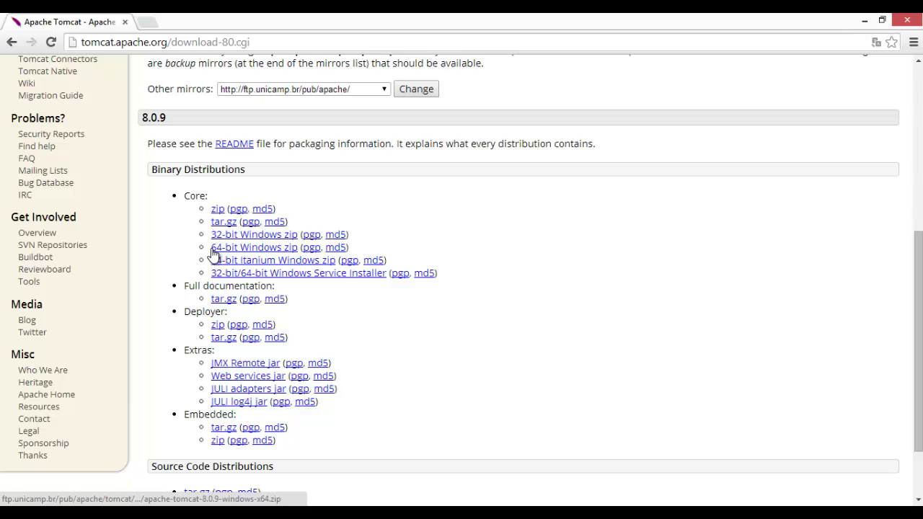
{"action": "left_click", "coordinate": [266, 248]}
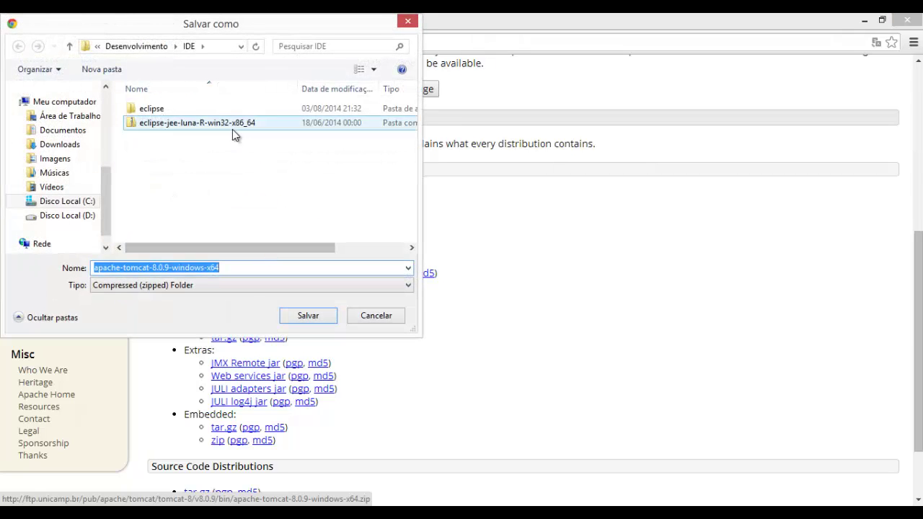
{"action": "left_click", "coordinate": [137, 47]}
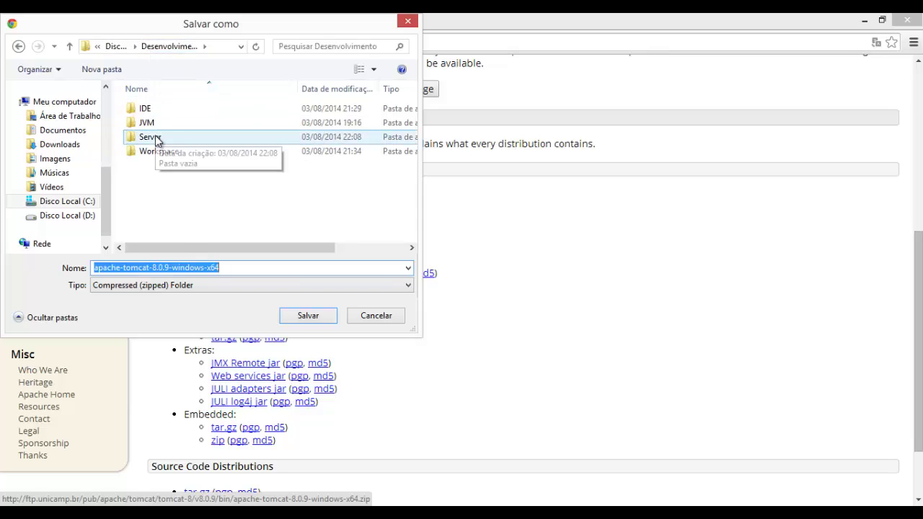
{"action": "double_click", "coordinate": [156, 139]}
{"action": "left_click", "coordinate": [213, 47]}
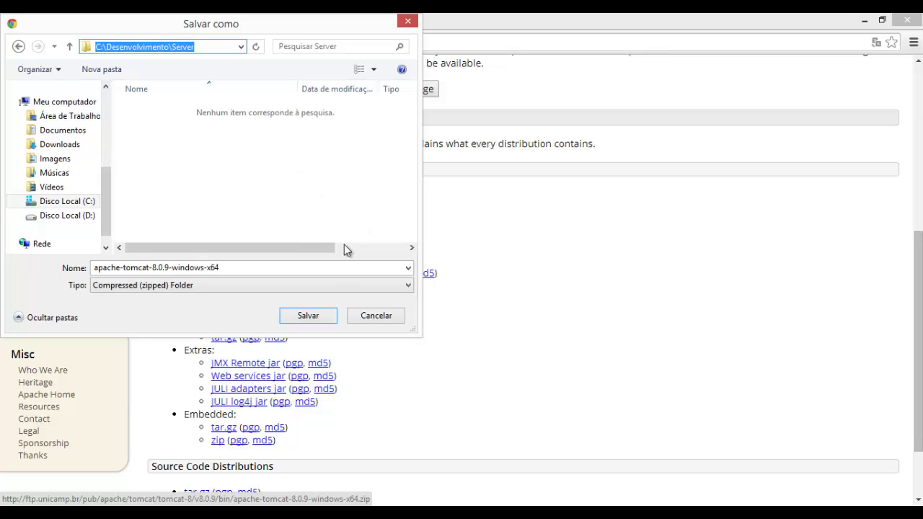
{"action": "left_click", "coordinate": [315, 317]}
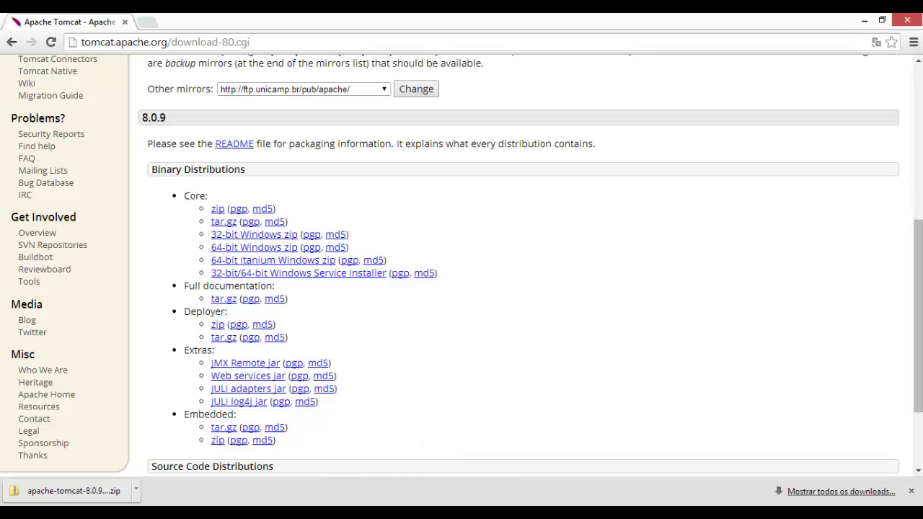
- Switch to File Explorer and extract apache-tomcat-8.0.9-windows-x64 in place in the Server folder with 7-Zip
{"action": "key", "text": "alt+Tab"}
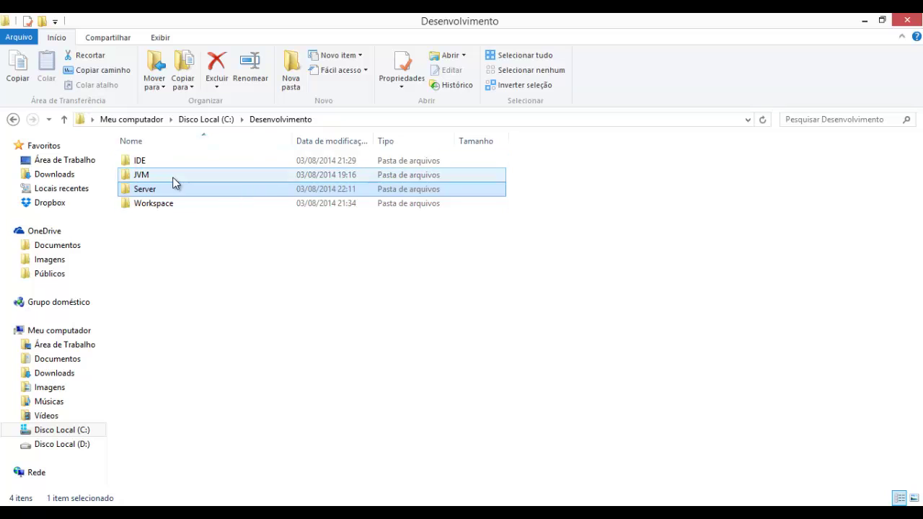
{"action": "double_click", "coordinate": [153, 193]}
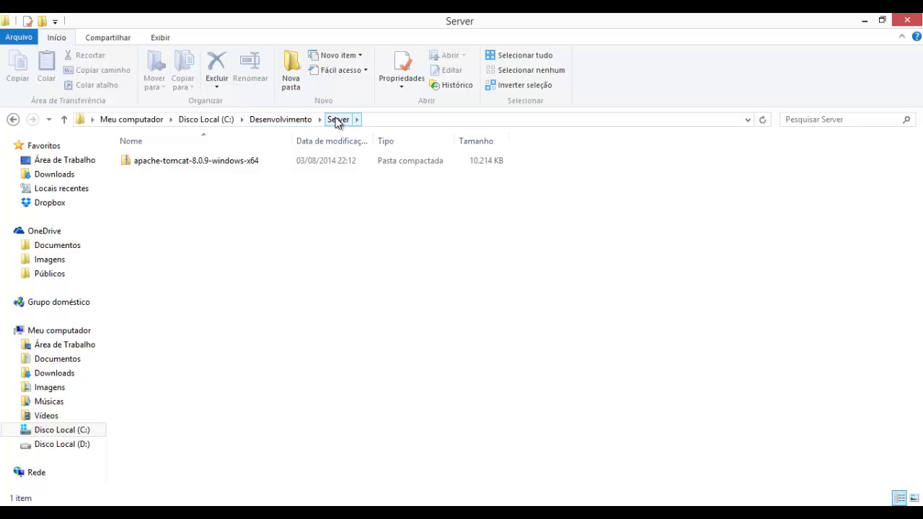
{"action": "left_click", "coordinate": [185, 166]}
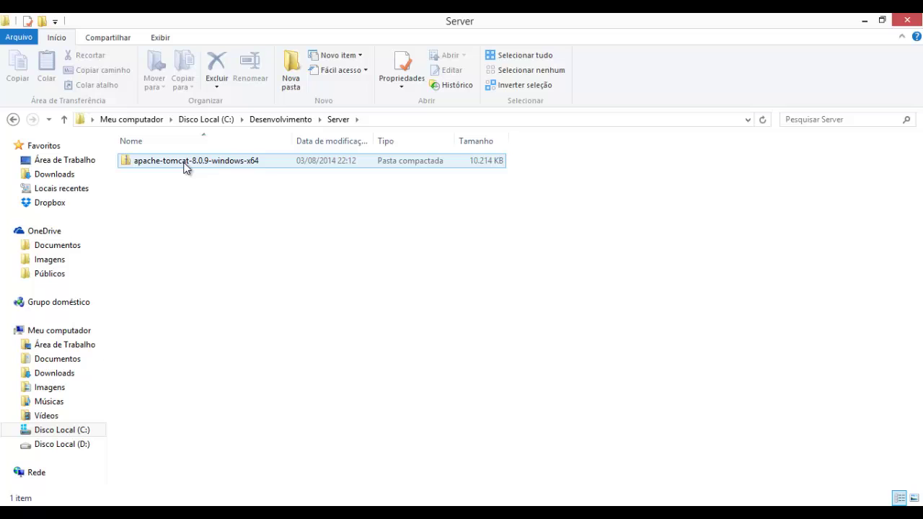
{"action": "right_click", "coordinate": [186, 168]}
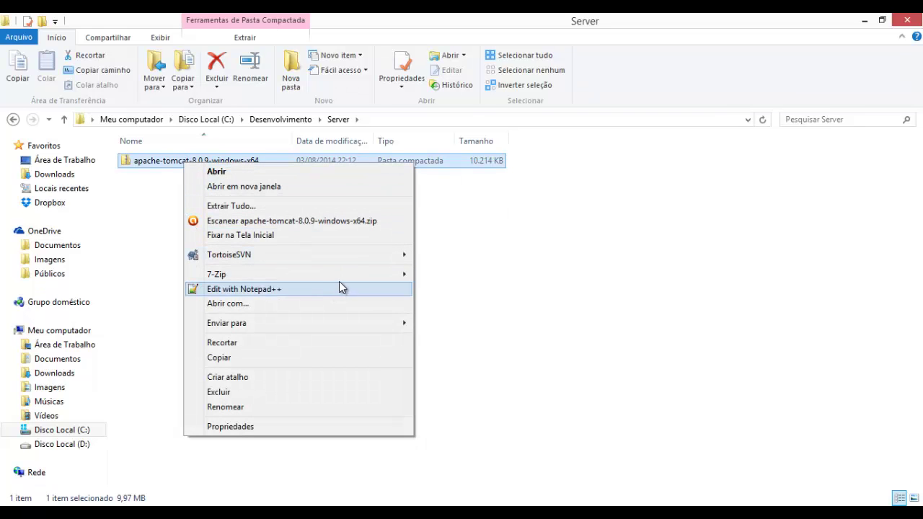
{"action": "mouse_move", "coordinate": [342, 278]}
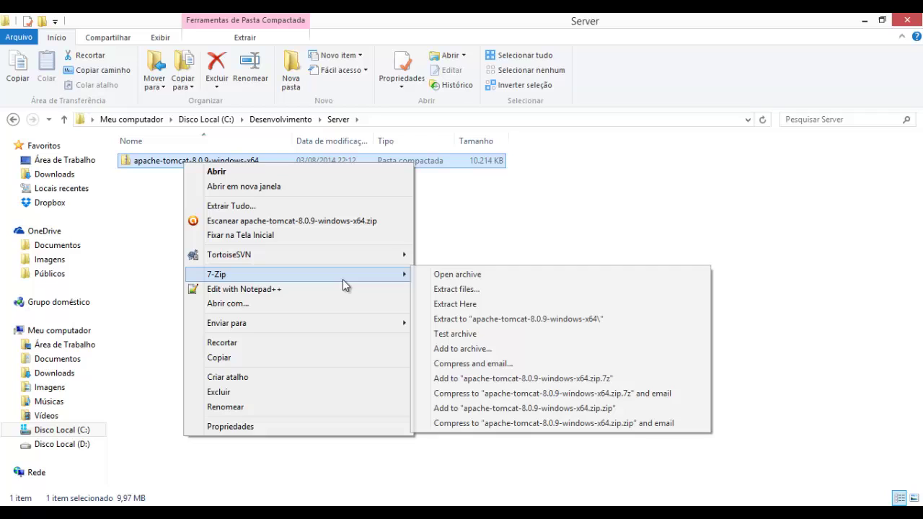
{"action": "left_click", "coordinate": [510, 304]}
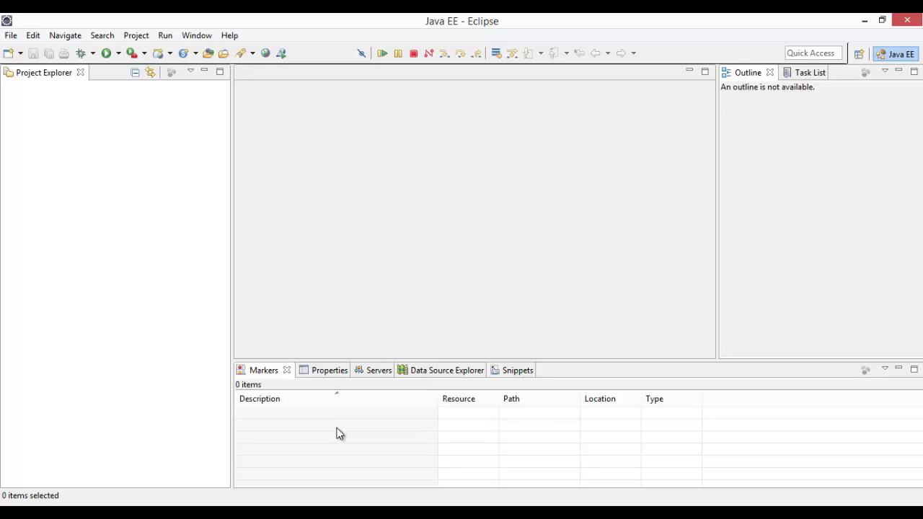
- Switch to Eclipse and start defining a new server from the Servers view
{"action": "left_click", "coordinate": [373, 372]}
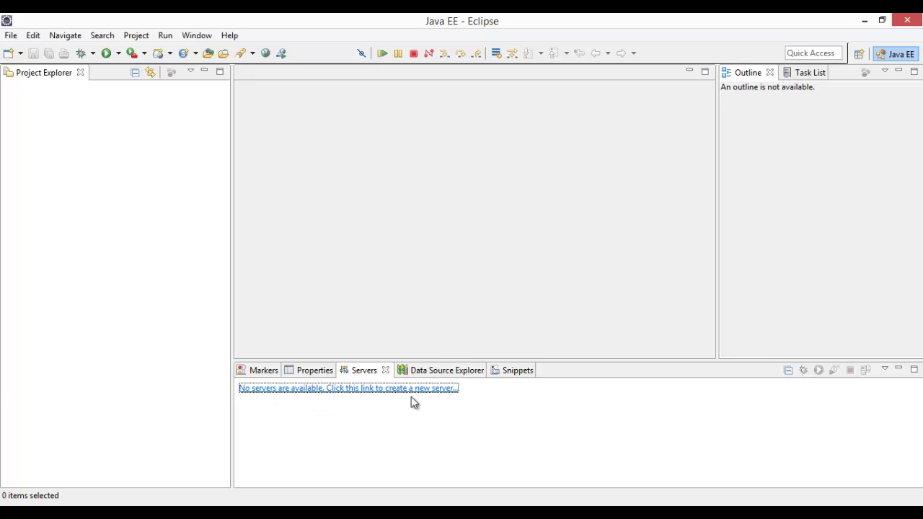
{"action": "right_click", "coordinate": [479, 428]}
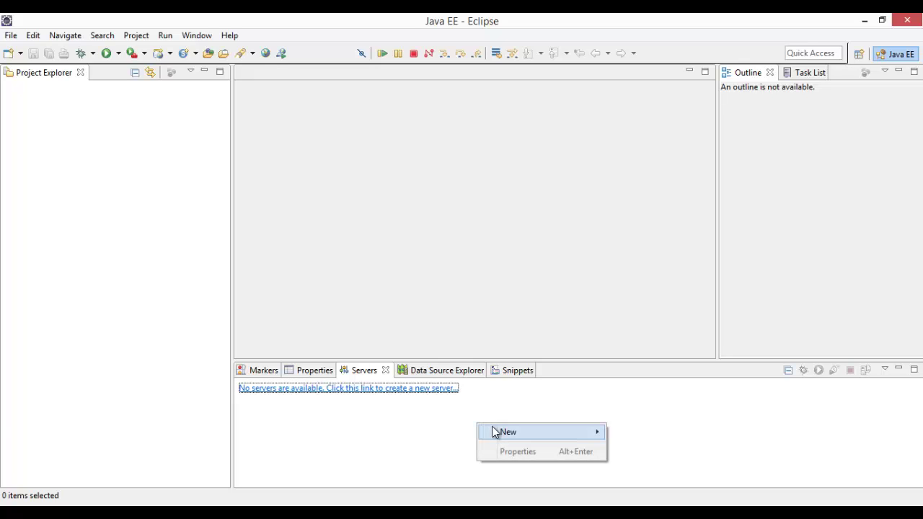
{"action": "mouse_move", "coordinate": [534, 434]}
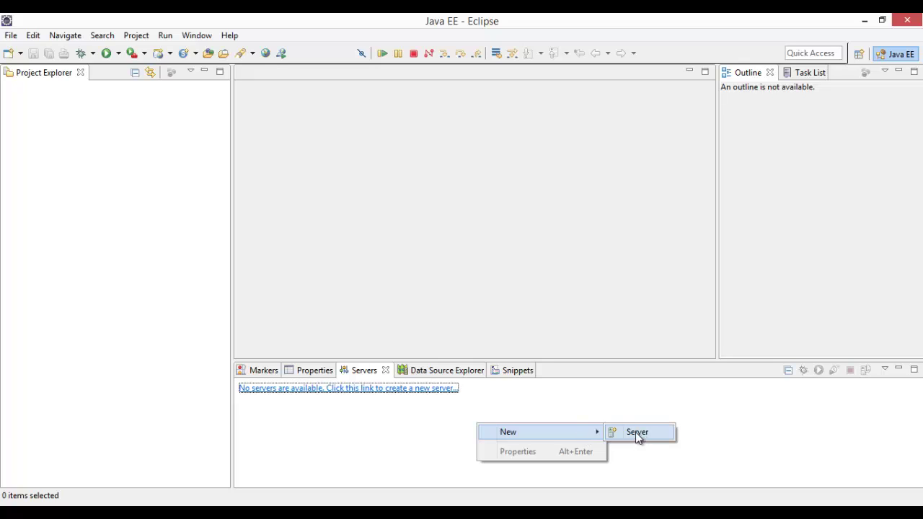
{"action": "right_click", "coordinate": [419, 420]}
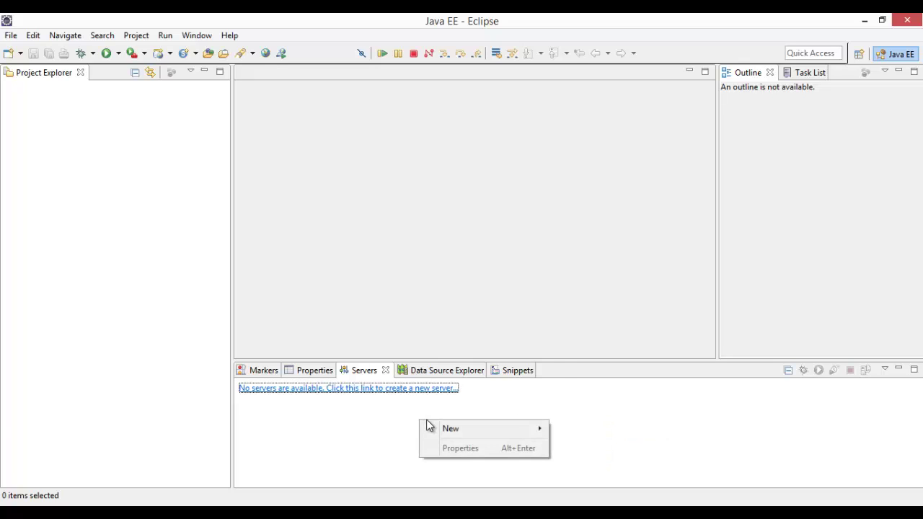
{"action": "mouse_move", "coordinate": [508, 429]}
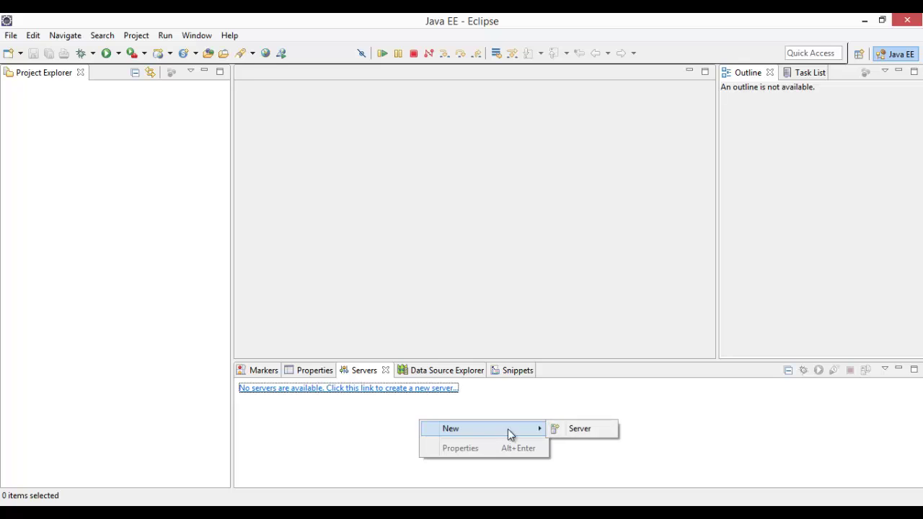
{"action": "left_click", "coordinate": [587, 431]}
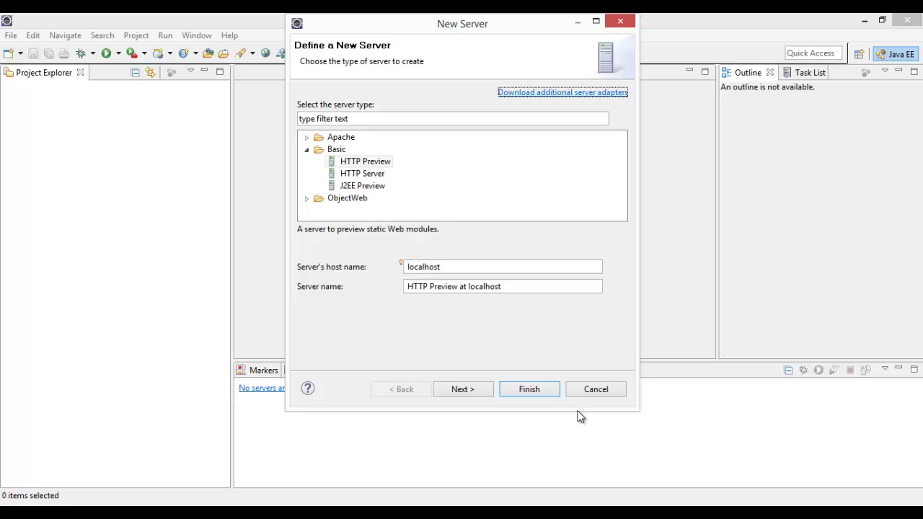
- Choose Apache Tomcat v8.0 Server as the server type and proceed to the installation directory settings
{"action": "left_click", "coordinate": [307, 136]}
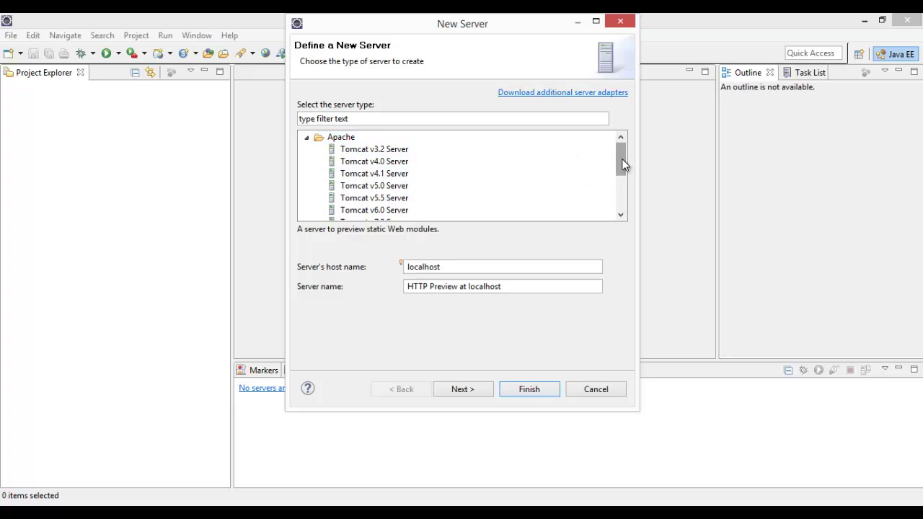
{"action": "left_click_drag", "start_coordinate": [623, 164], "coordinate": [614, 187]}
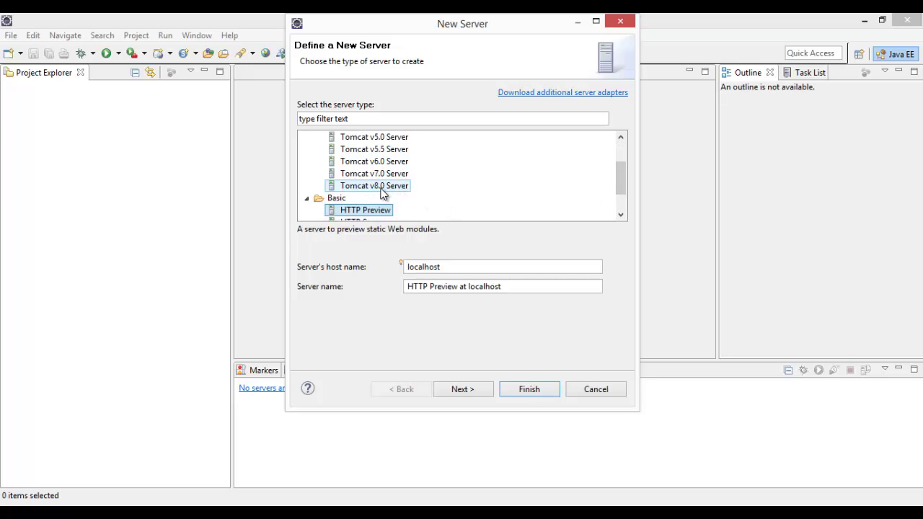
{"action": "left_click", "coordinate": [379, 187]}
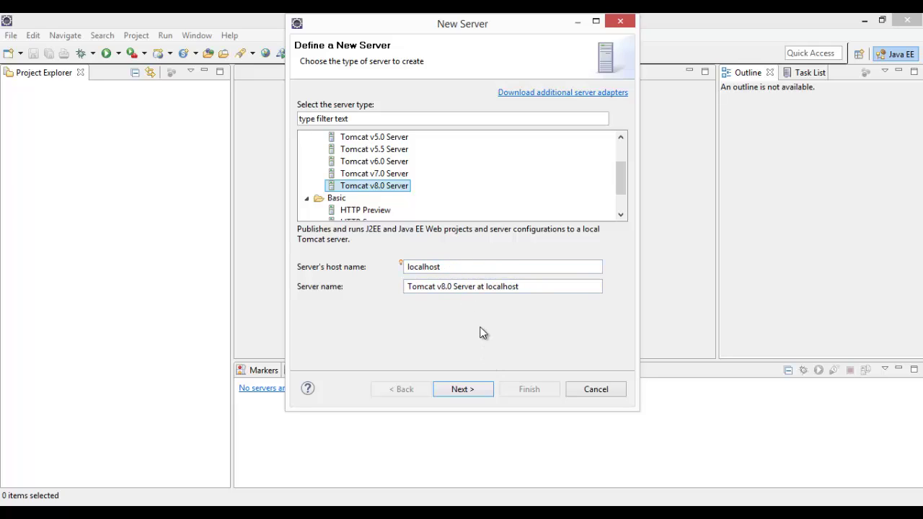
{"action": "left_click", "coordinate": [455, 389]}
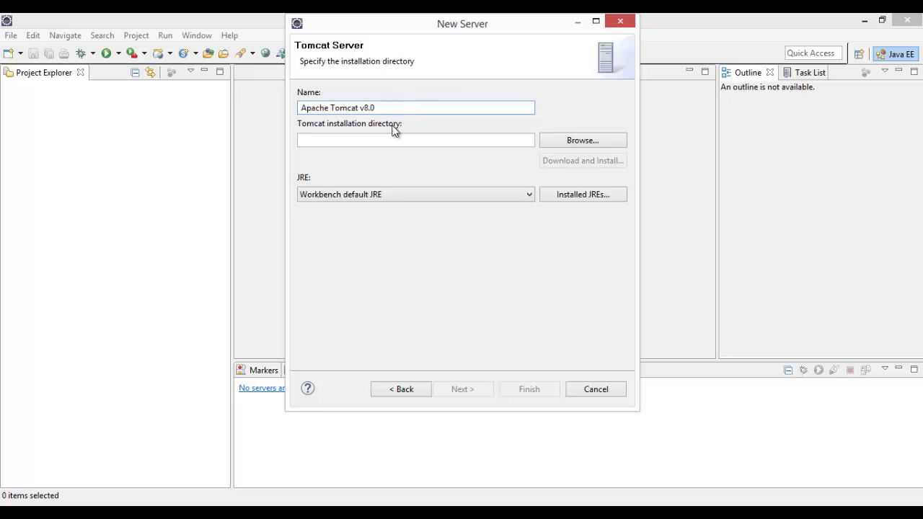
- Set the Tomcat installation directory to C:\Desenvolvimento\Server\apache-tomcat-8.0.9 and finish creating the server without configuring any resources
{"action": "left_click", "coordinate": [335, 140]}
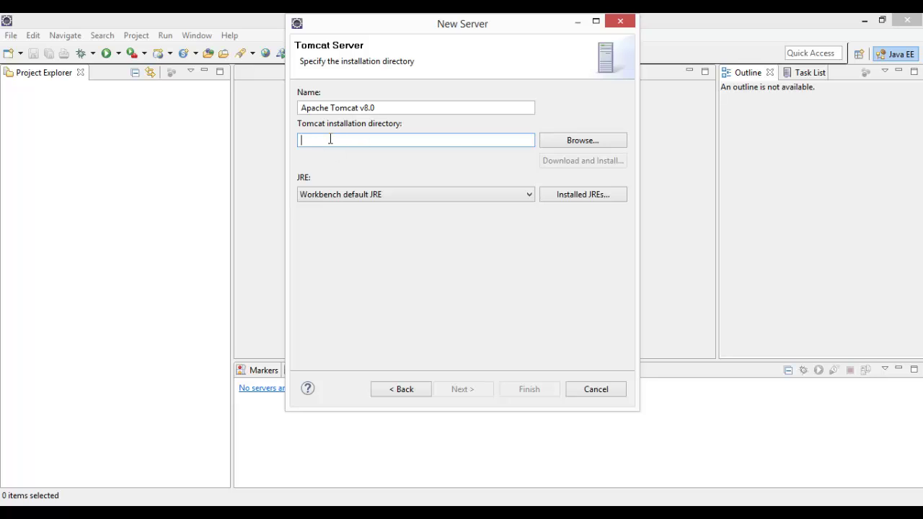
{"action": "left_click", "coordinate": [572, 145]}
{"action": "scroll", "coordinate": [546, 250], "scroll_direction": "down", "scroll_amount": 1}
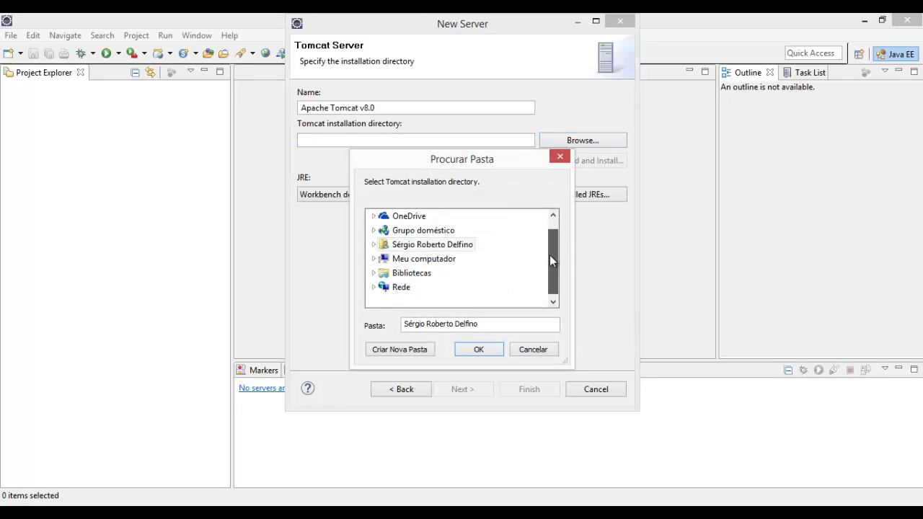
{"action": "left_click", "coordinate": [374, 258]}
{"action": "scroll", "coordinate": [415, 274], "scroll_direction": "down", "scroll_amount": 2}
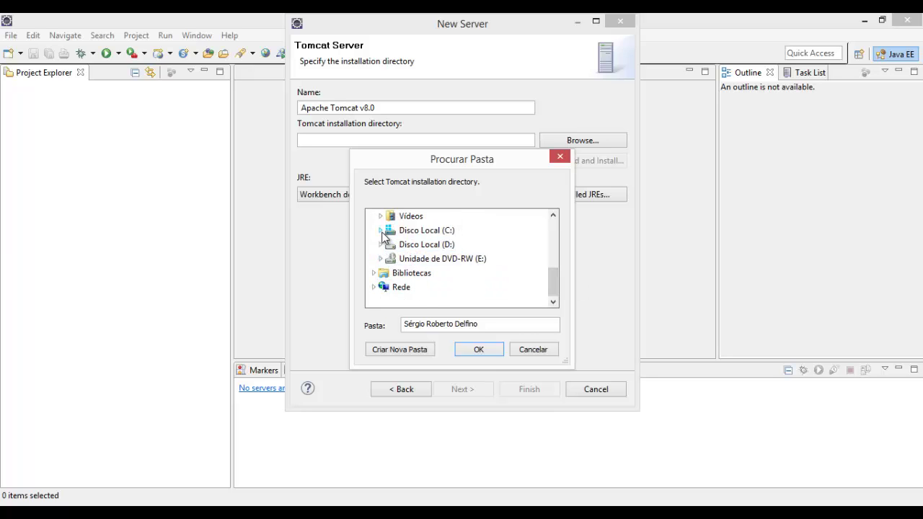
{"action": "left_click", "coordinate": [381, 230]}
{"action": "left_click", "coordinate": [387, 259]}
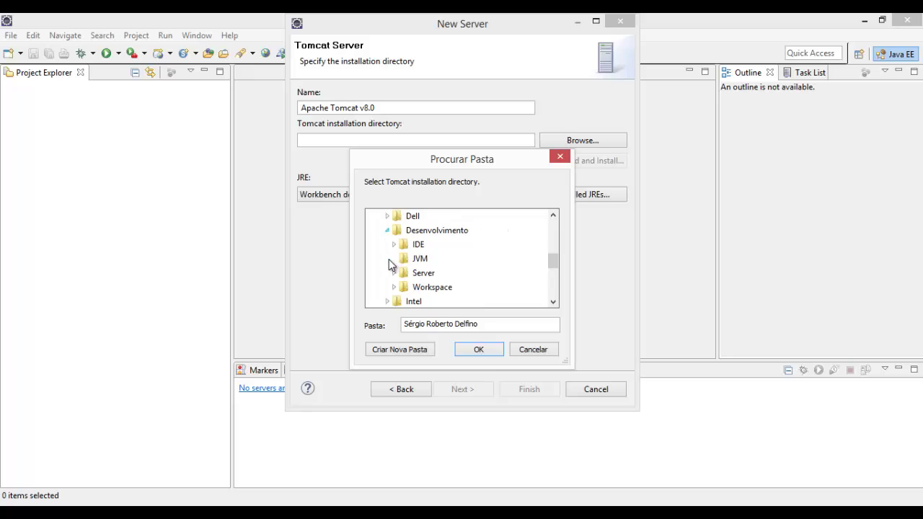
{"action": "left_click", "coordinate": [392, 273]}
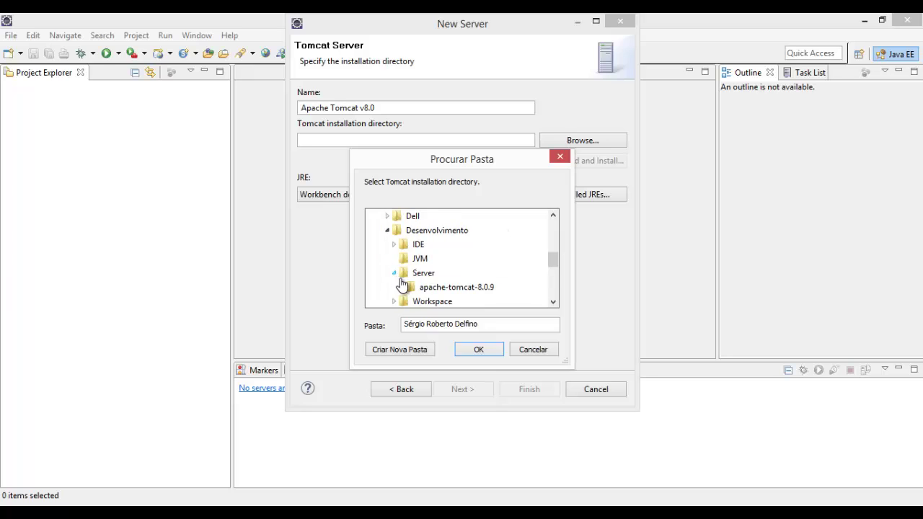
{"action": "double_click", "coordinate": [463, 286]}
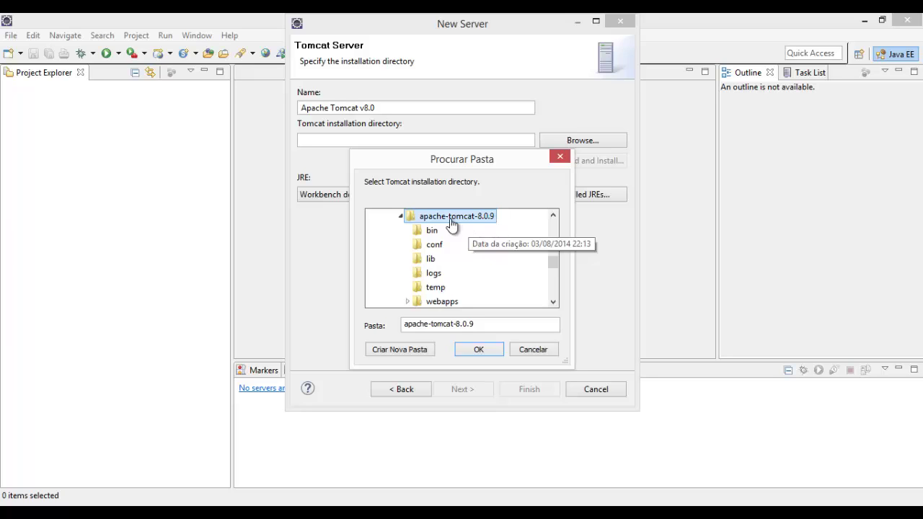
{"action": "scroll", "coordinate": [461, 229], "scroll_direction": "up", "scroll_amount": 1}
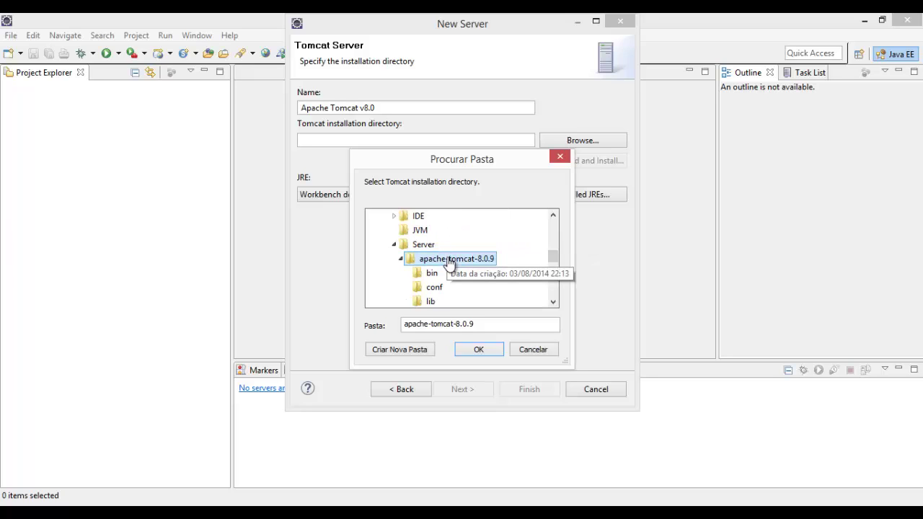
{"action": "left_click", "coordinate": [479, 351]}
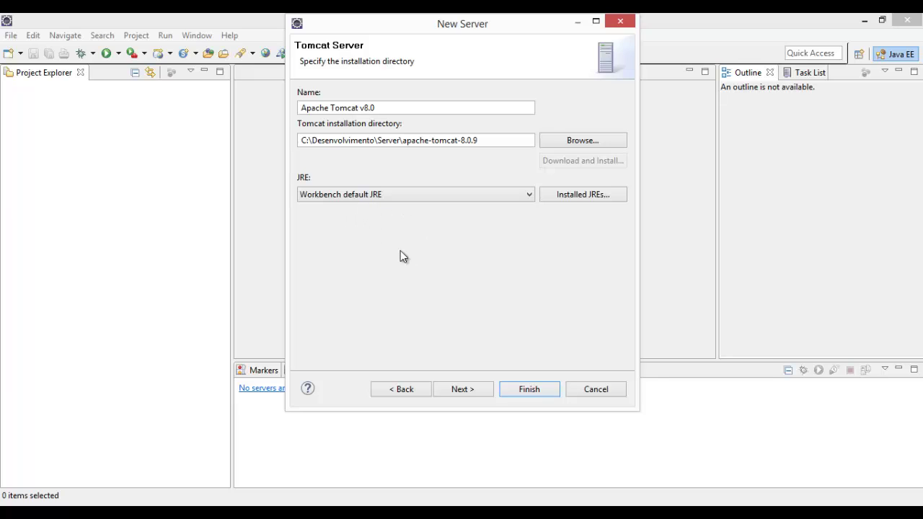
{"action": "left_click", "coordinate": [465, 391]}
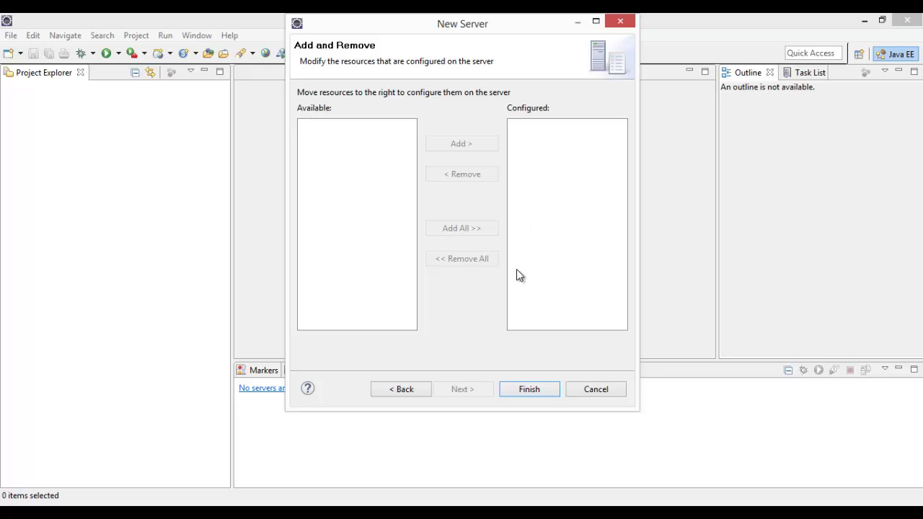
{"action": "left_click", "coordinate": [525, 392]}
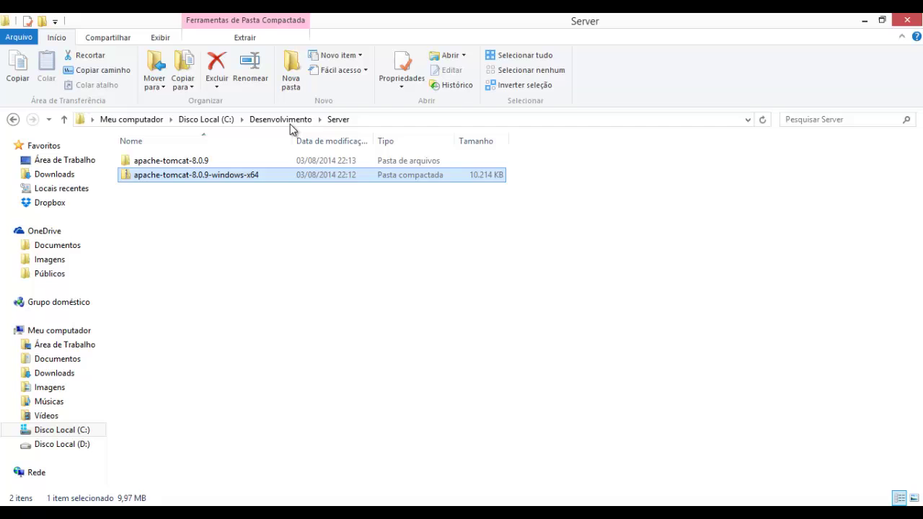
- Switch to File Explorer and examine the Servers folder and its neighbours in C:\Desenvolvimento\Workspace
{"action": "left_click", "coordinate": [282, 119]}
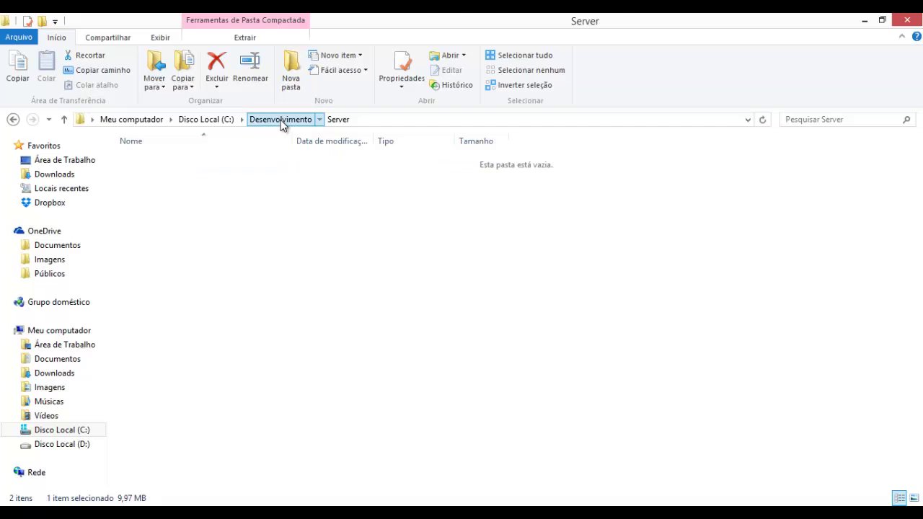
{"action": "double_click", "coordinate": [165, 205]}
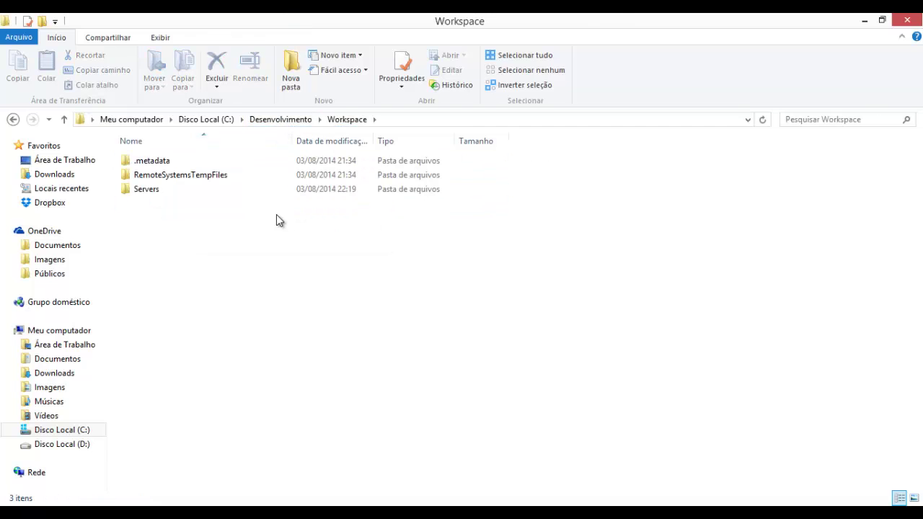
{"action": "left_click", "coordinate": [153, 193]}
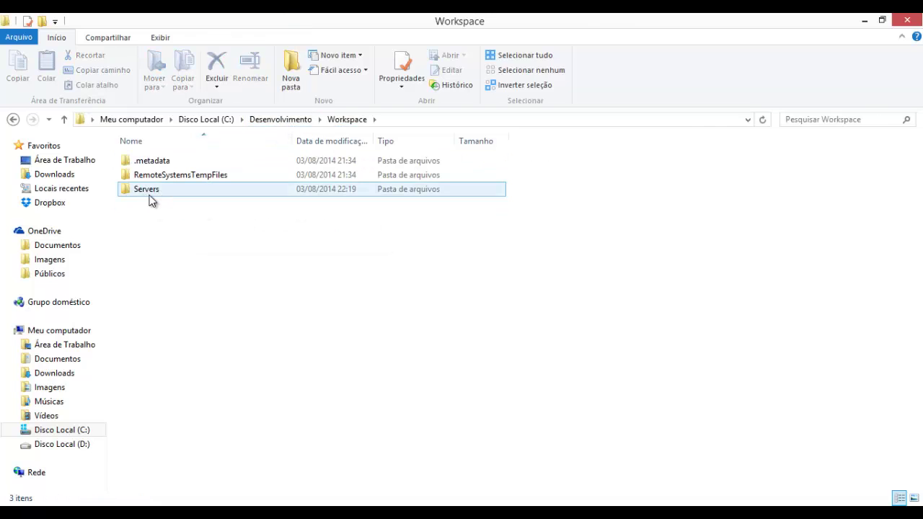
{"action": "left_click", "coordinate": [165, 162]}
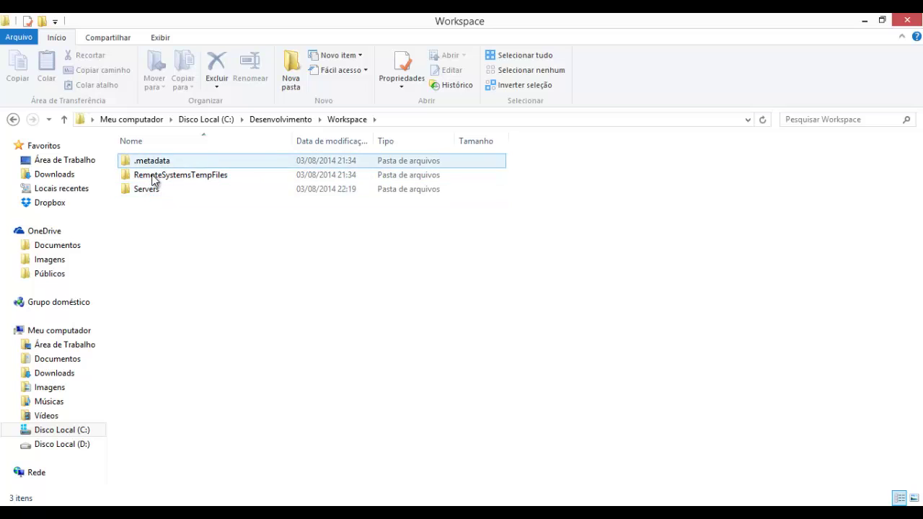
{"action": "key", "text": "Down"}
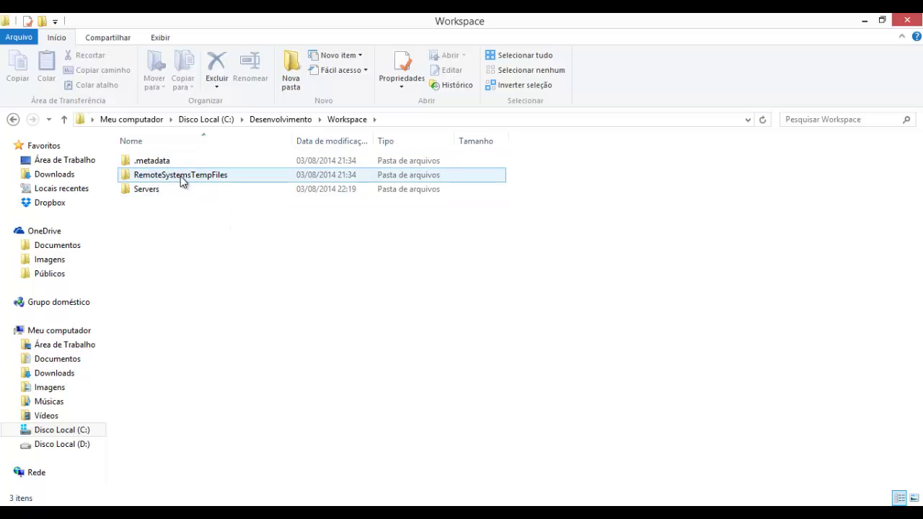
{"action": "key", "text": "Up"}
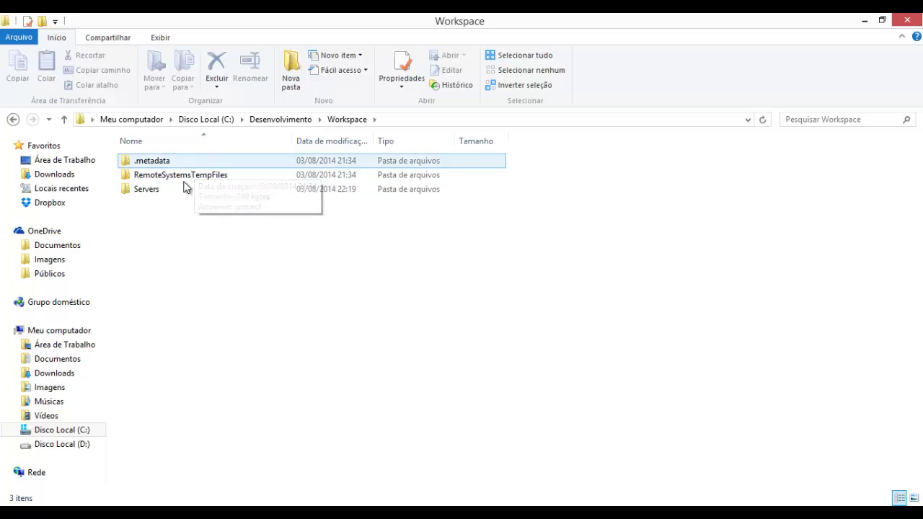
{"action": "left_click", "coordinate": [184, 187]}
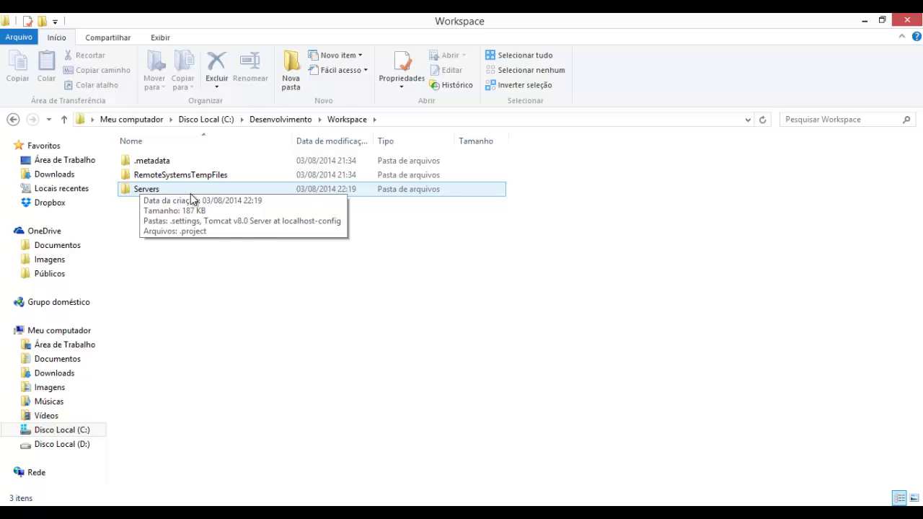
{"action": "left_click", "coordinate": [295, 258]}
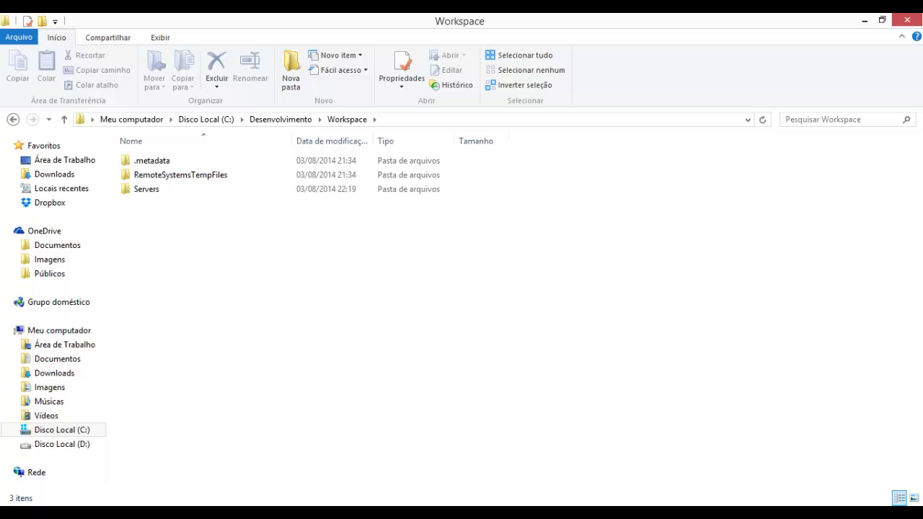
- Switch back to Eclipse and start the Tomcat v8.0 Server at localhost
{"action": "key", "text": "alt+Tab"}
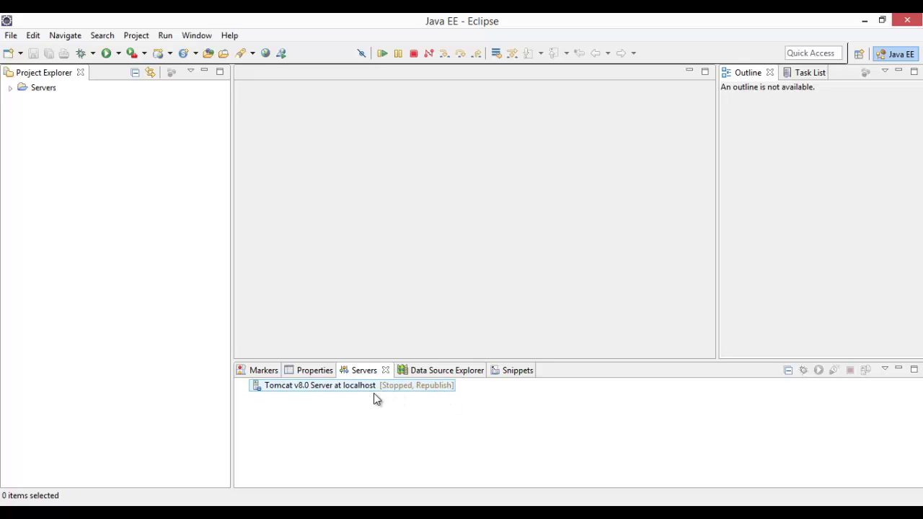
{"action": "mouse_move", "coordinate": [376, 389]}
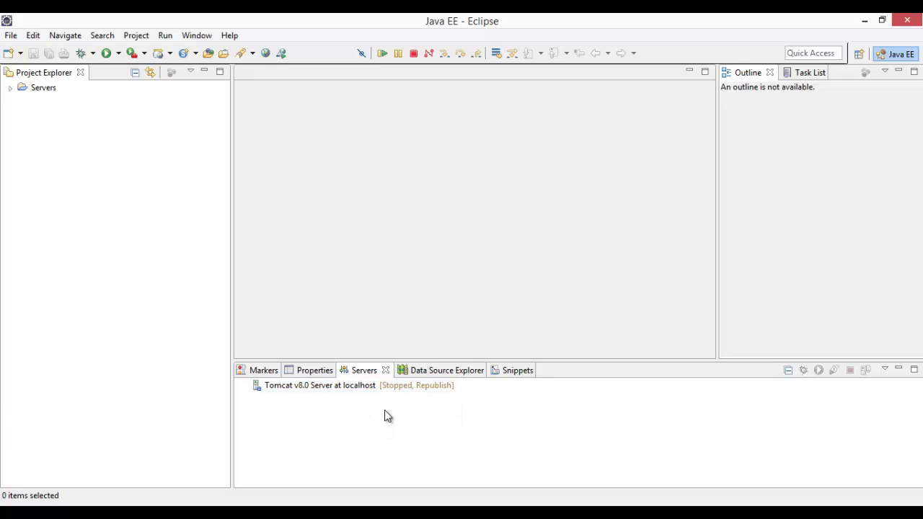
{"action": "left_click", "coordinate": [333, 388]}
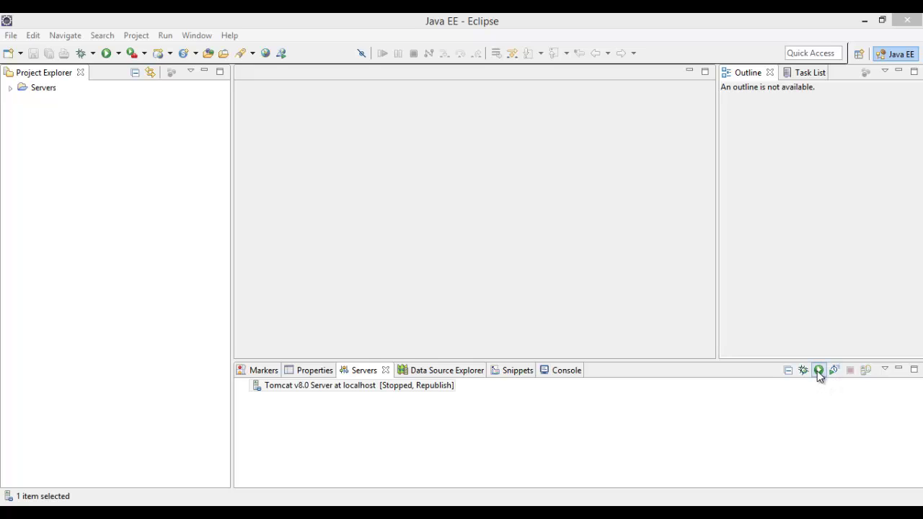
{"action": "left_click", "coordinate": [819, 371]}
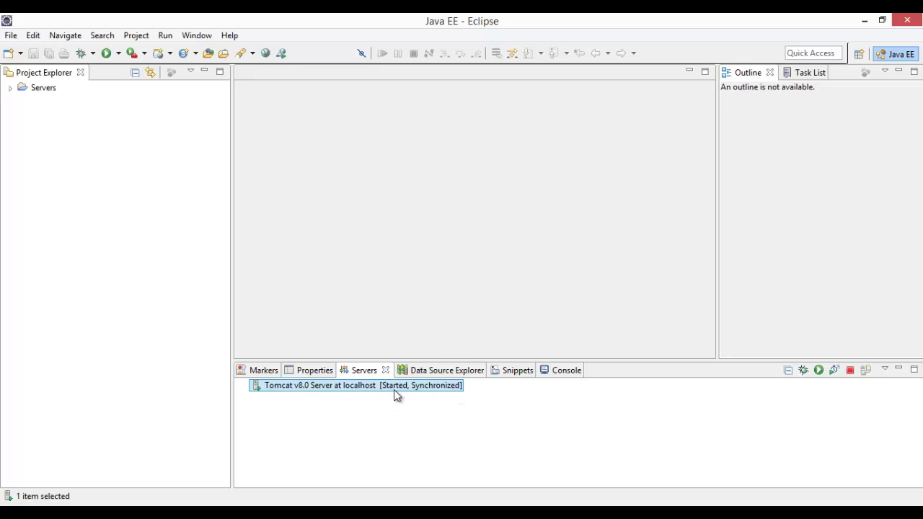
{"action": "mouse_move", "coordinate": [395, 391]}
{"action": "mouse_move", "coordinate": [439, 389]}
- Examine the server's startup log in the Console, enlarging the view to read it and restoring its size
{"action": "left_click", "coordinate": [559, 372]}
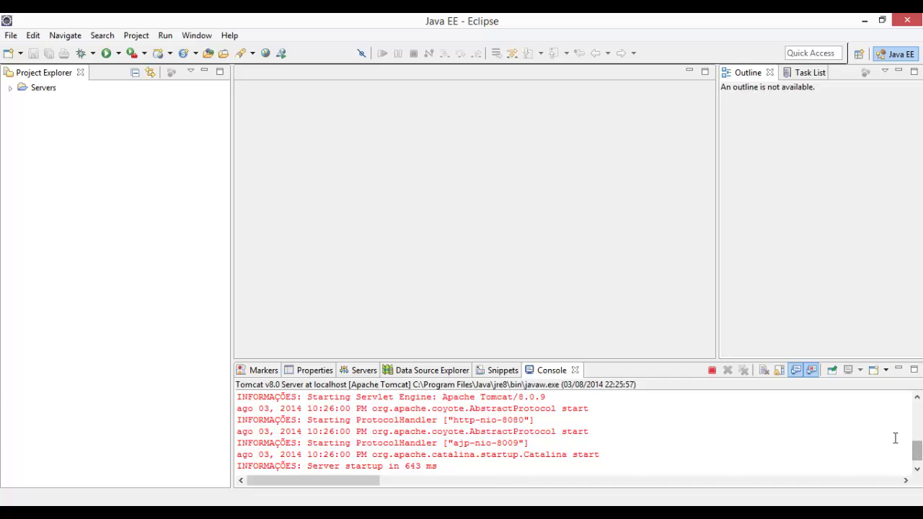
{"action": "scroll", "coordinate": [918, 447], "scroll_direction": "up", "scroll_amount": 3}
{"action": "left_click_drag", "start_coordinate": [918, 438], "coordinate": [919, 460]}
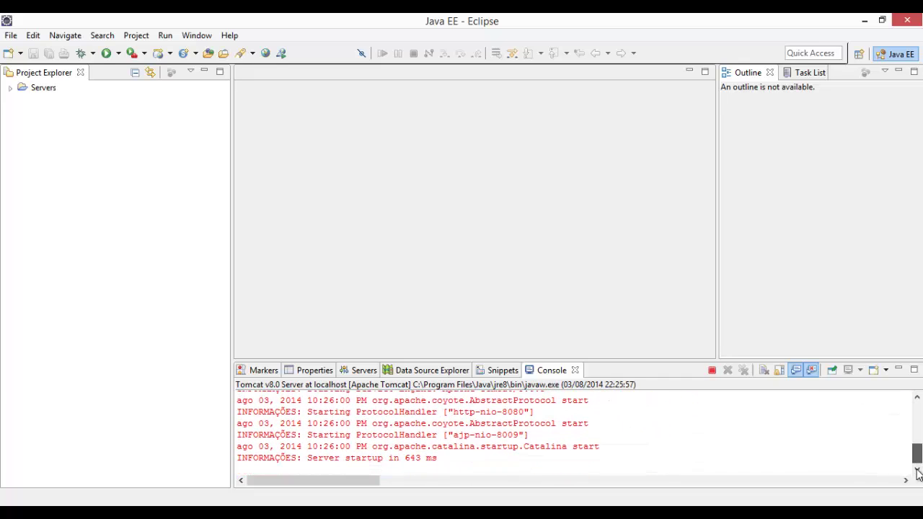
{"action": "double_click", "coordinate": [544, 370]}
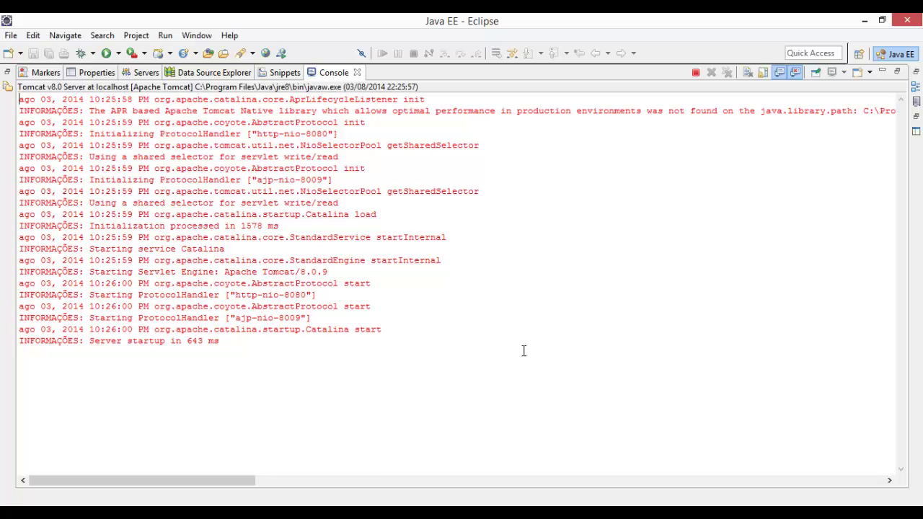
{"action": "double_click", "coordinate": [334, 73]}
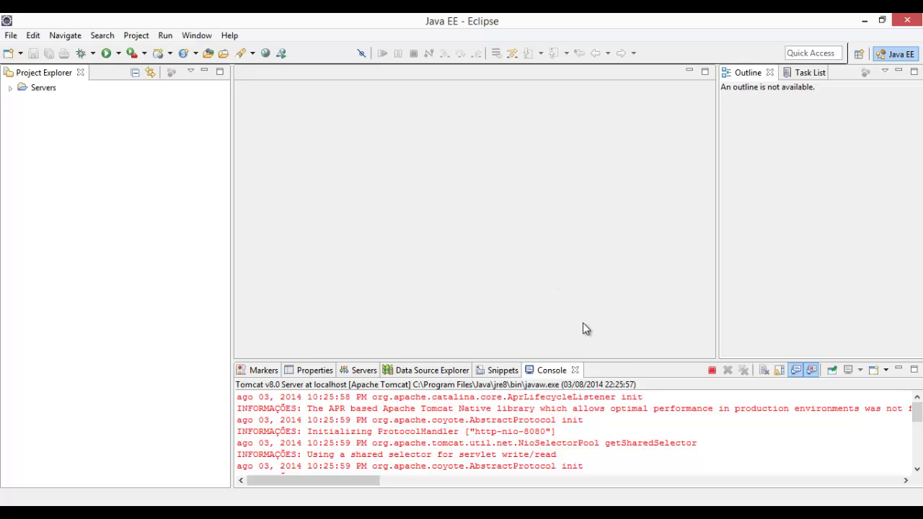
{"action": "double_click", "coordinate": [550, 372]}
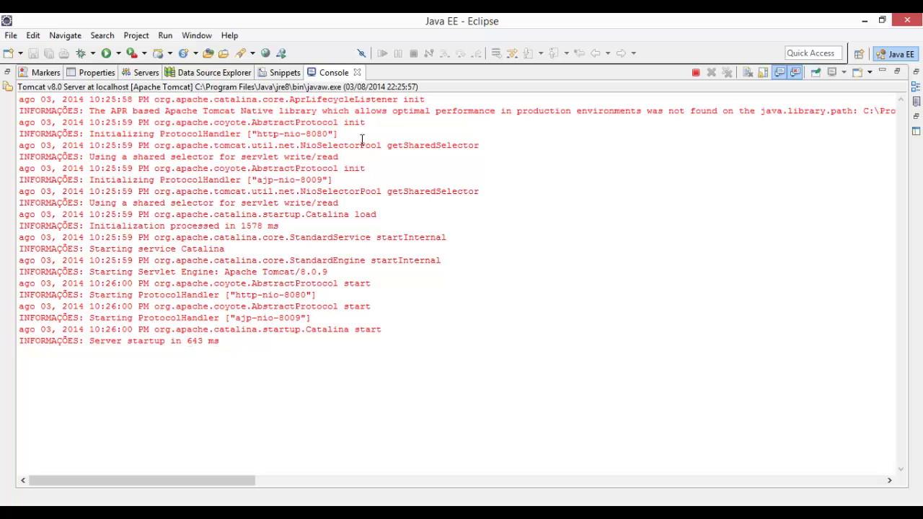
{"action": "double_click", "coordinate": [333, 72]}
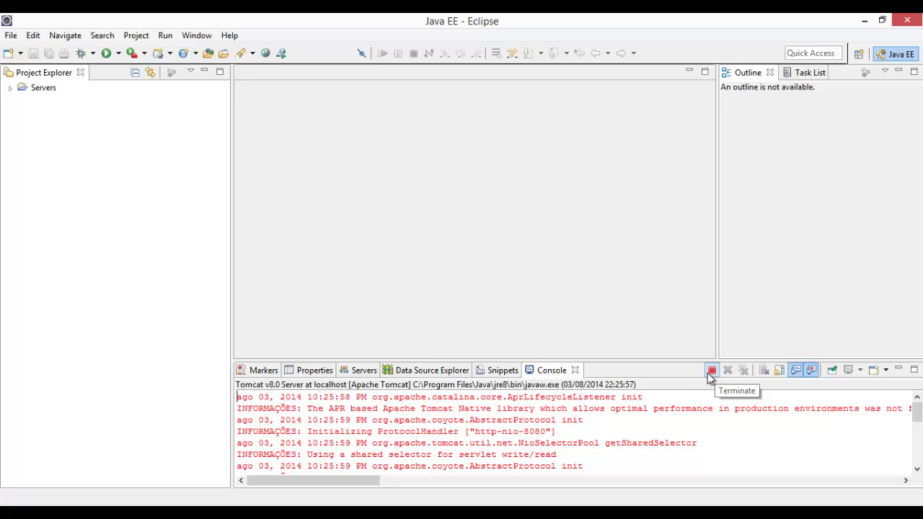
- Stop the Tomcat v8.0 server and review its shutdown log in an enlarged Console view
{"action": "left_click", "coordinate": [357, 370]}
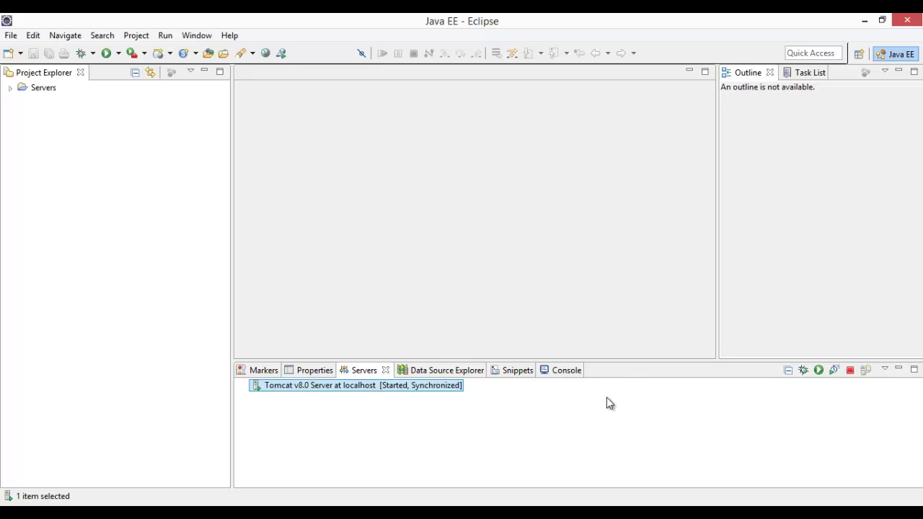
{"action": "left_click", "coordinate": [852, 372]}
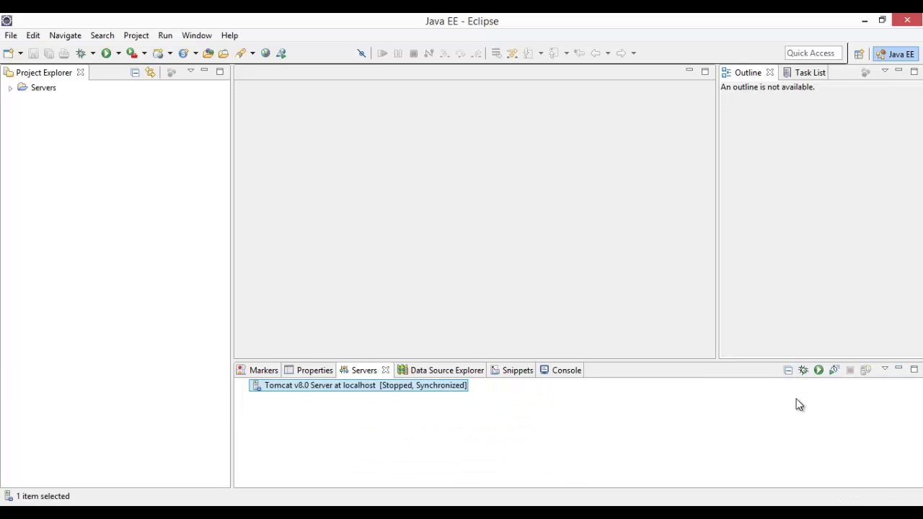
{"action": "left_click", "coordinate": [559, 373]}
{"action": "double_click", "coordinate": [555, 371]}
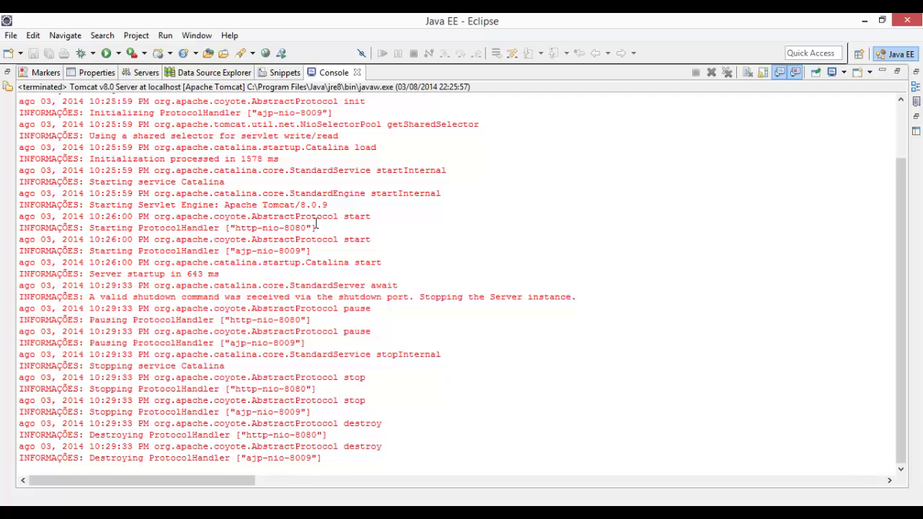
{"action": "double_click", "coordinate": [339, 73]}
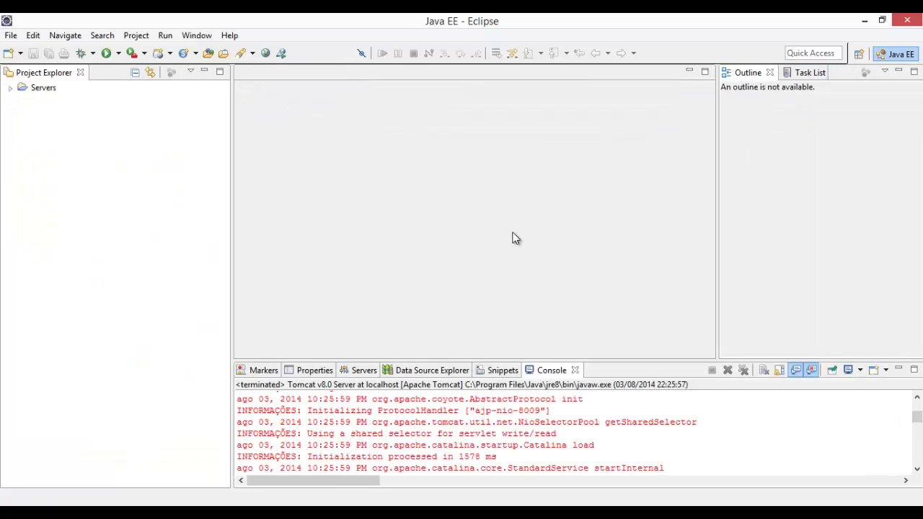